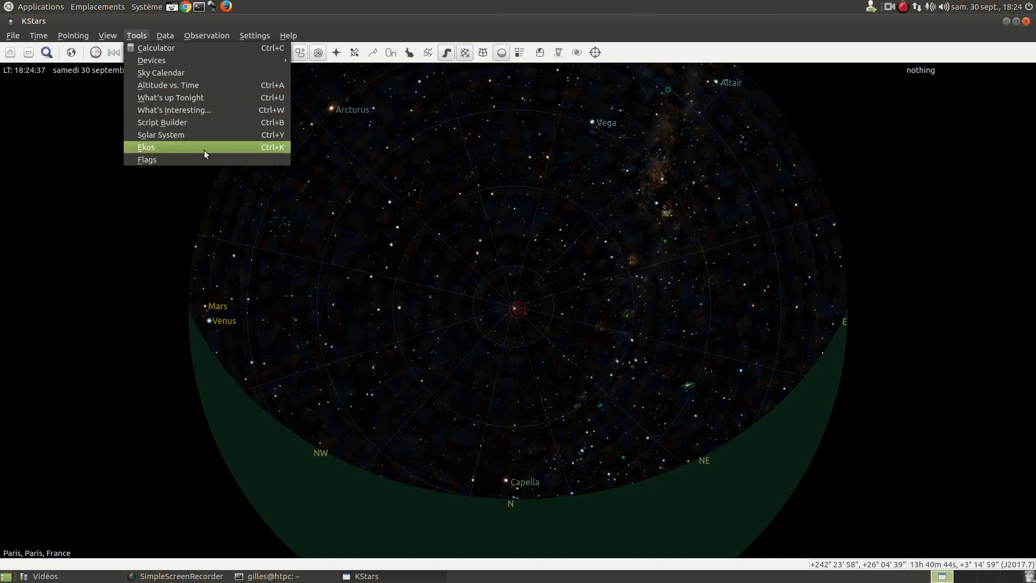
Open the Ekos observatory control window.
{"action": "left_click", "coordinate": [228, 147]}
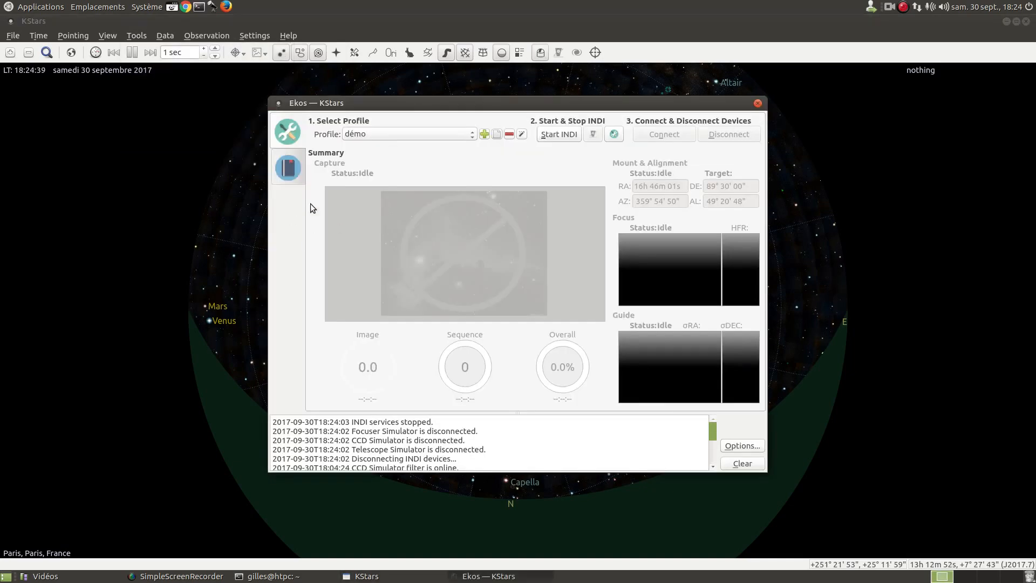
{"action": "left_click", "coordinate": [559, 134]}
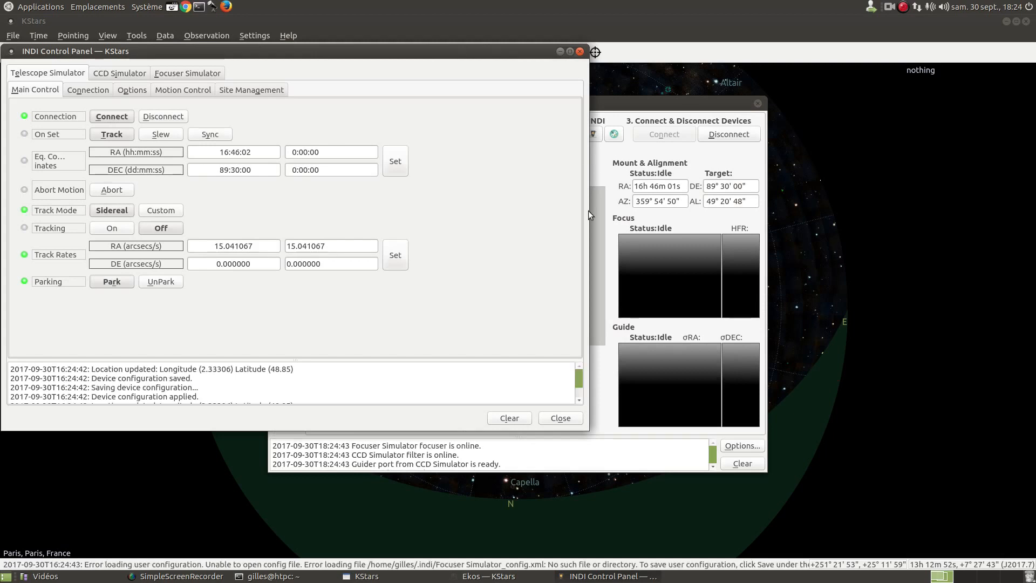
{"action": "left_click", "coordinate": [629, 150]}
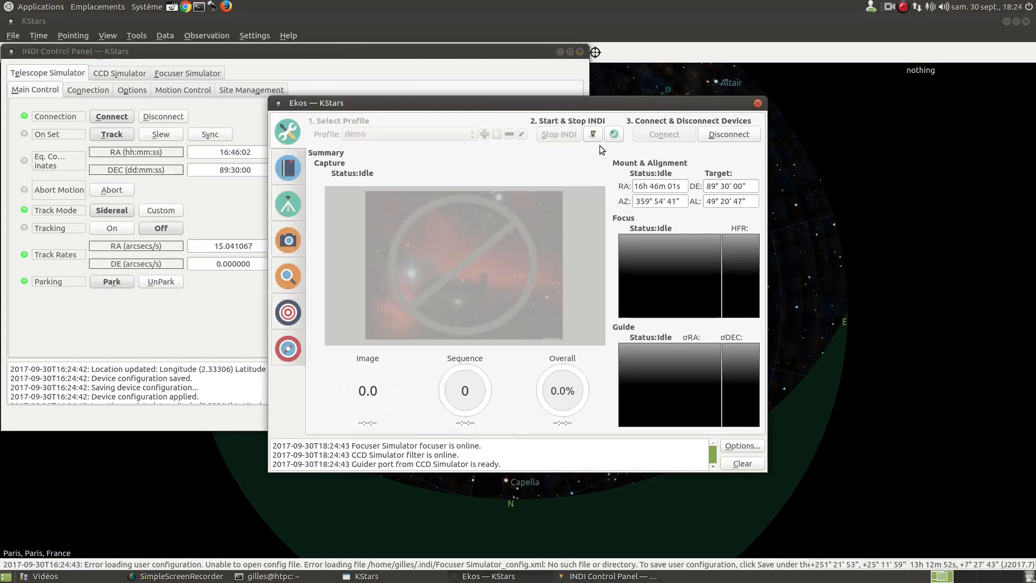
{"action": "left_click", "coordinate": [713, 141]}
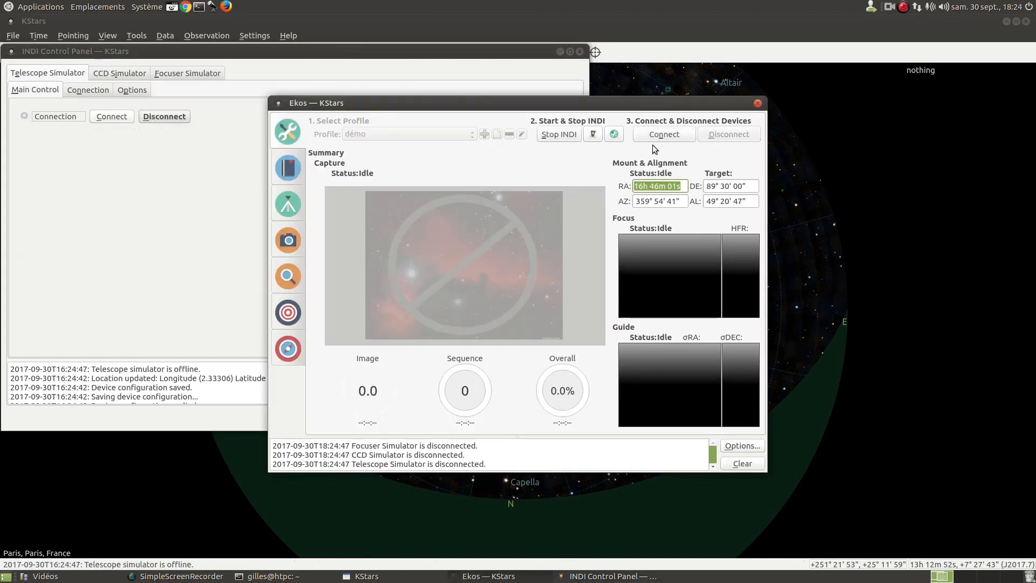
{"action": "left_click", "coordinate": [556, 135]}
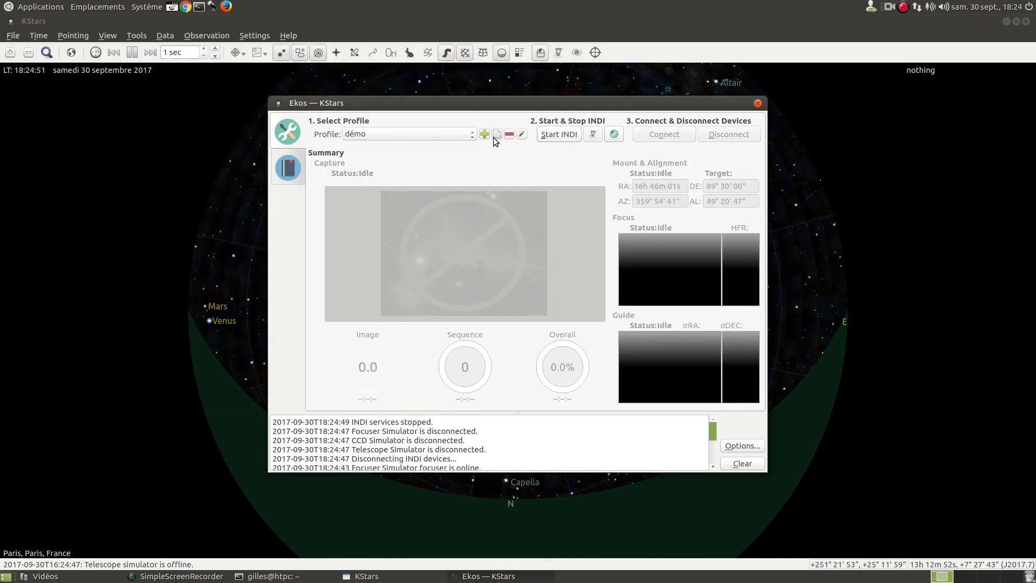
Review the démo profile's devices, its primary and guide telescopes and the telescope equipment list, then close the profile editor.
{"action": "left_click", "coordinate": [495, 136]}
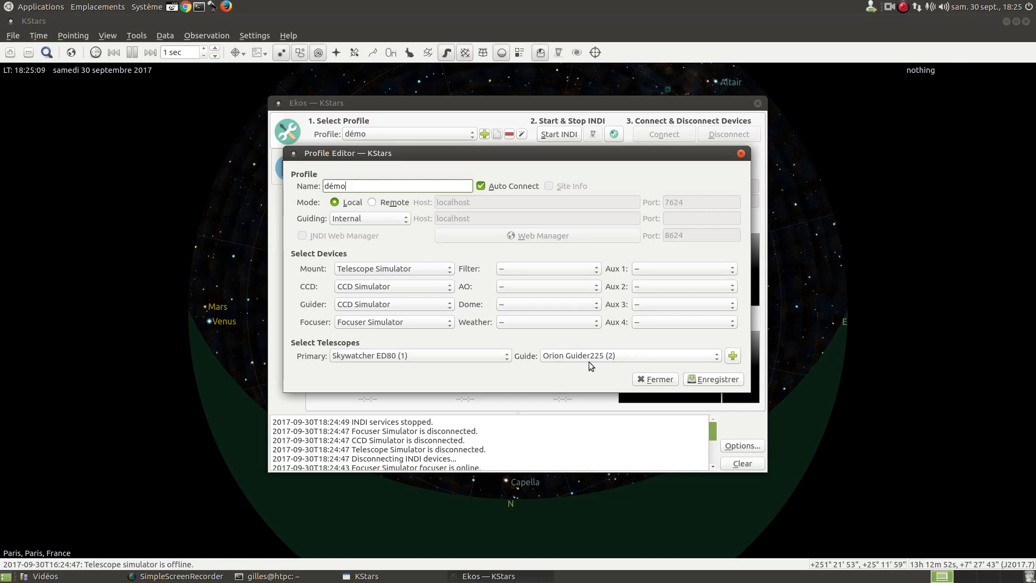
{"action": "left_click", "coordinate": [734, 357]}
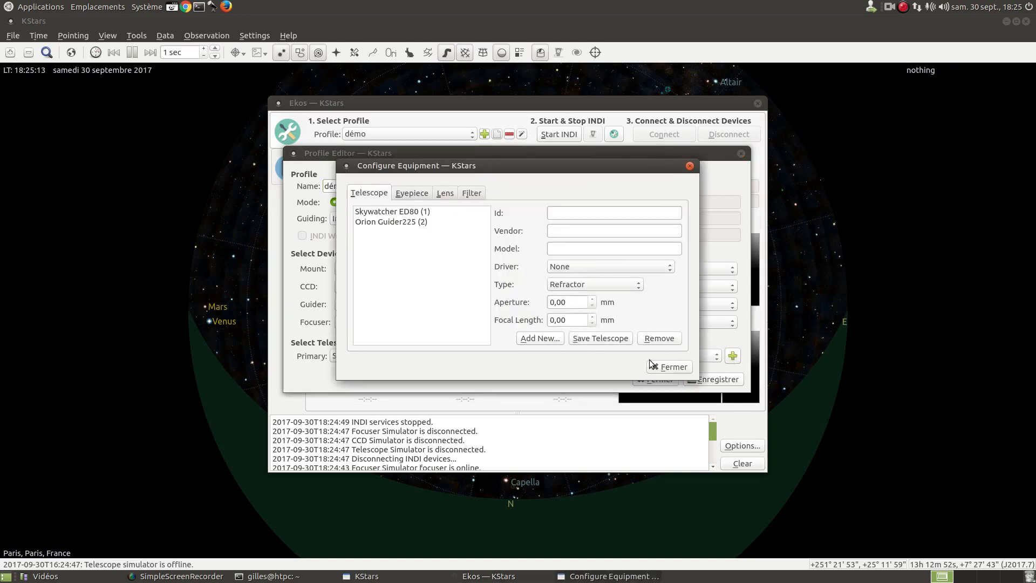
{"action": "left_click", "coordinate": [684, 370]}
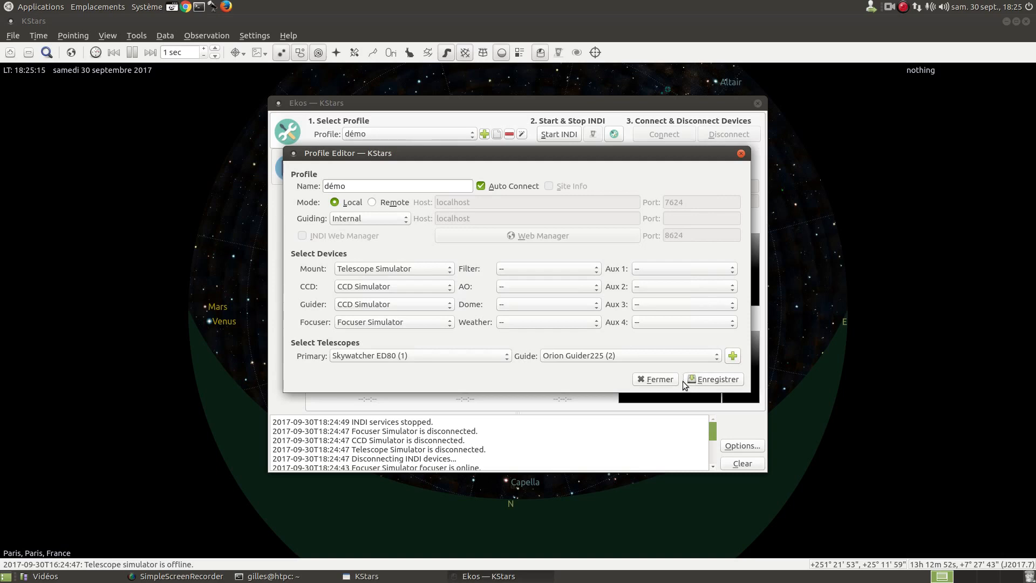
{"action": "left_click", "coordinate": [685, 380]}
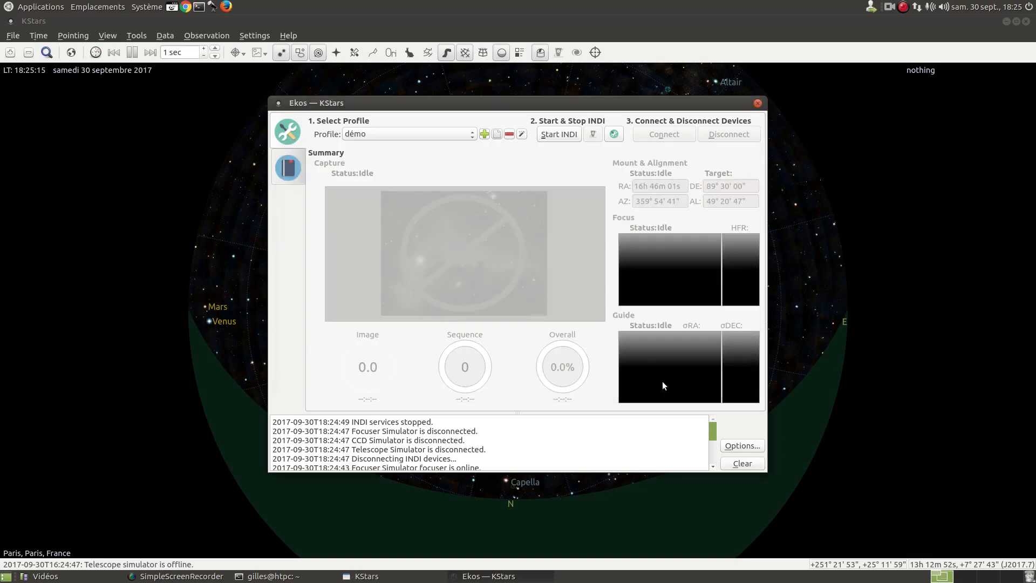
Start INDI with the démo profile and get the mount unparked with tracking on.
{"action": "left_click", "coordinate": [559, 137]}
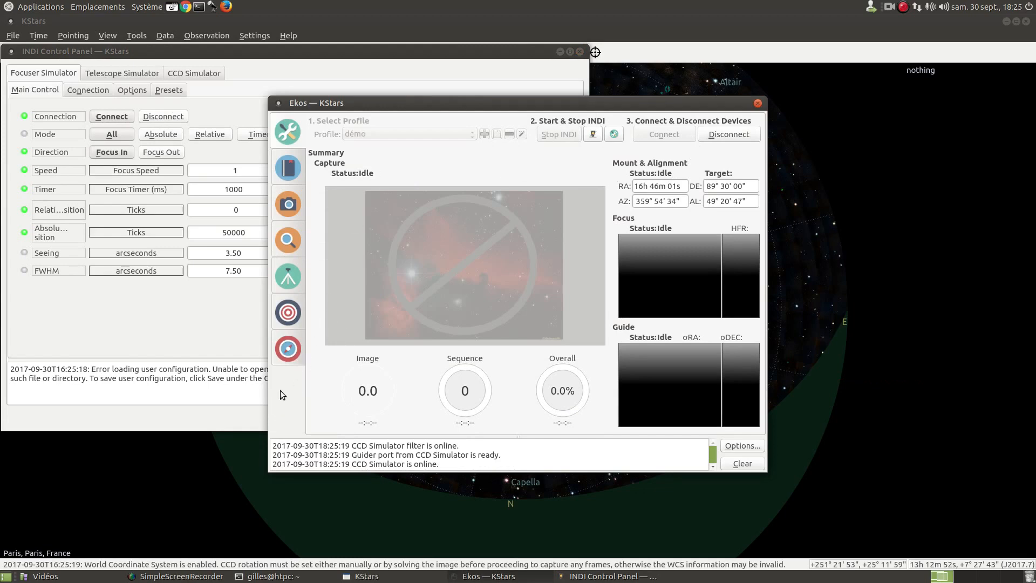
{"action": "left_click", "coordinate": [292, 281]}
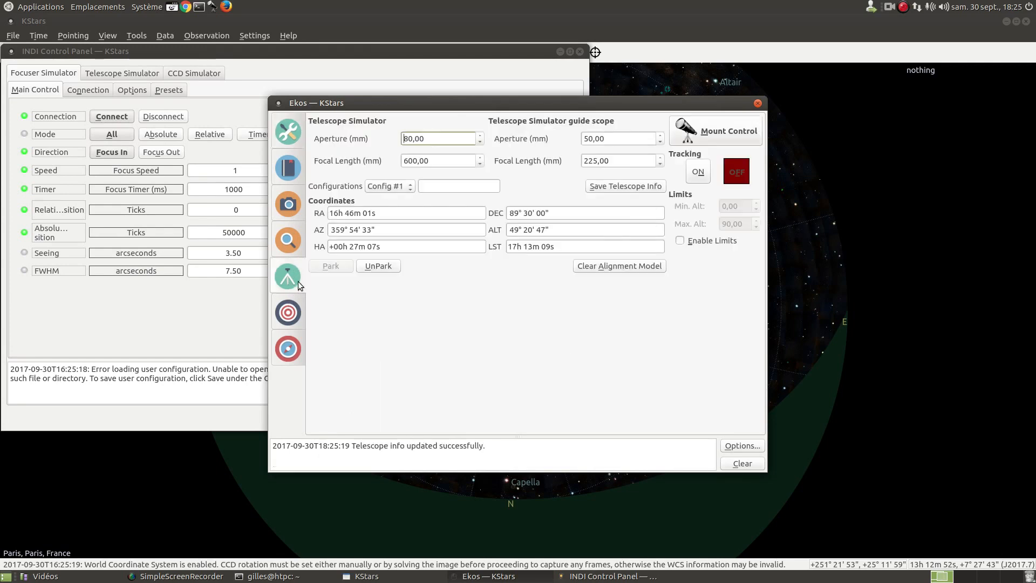
{"action": "left_click", "coordinate": [378, 263]}
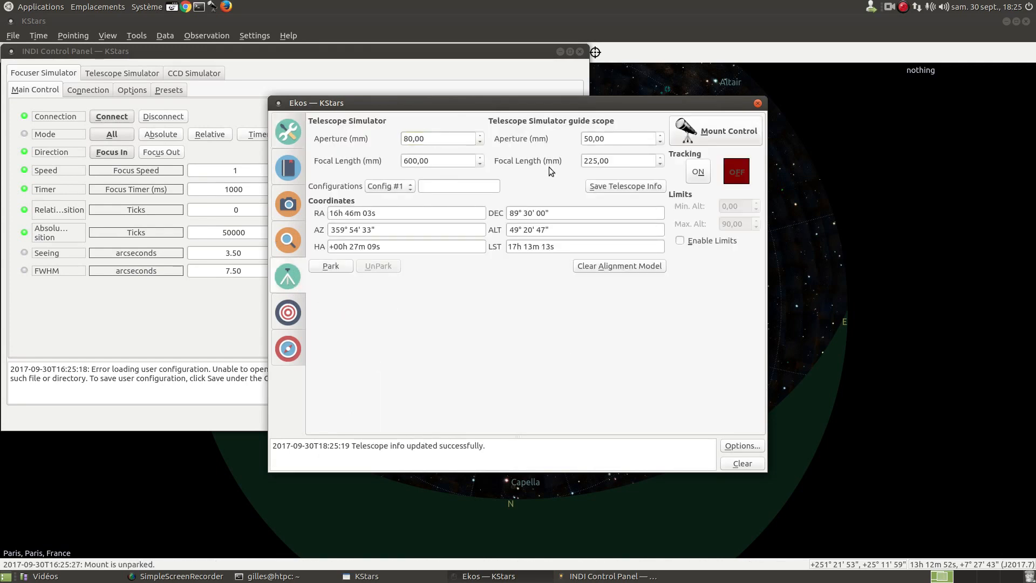
{"action": "left_click", "coordinate": [696, 173]}
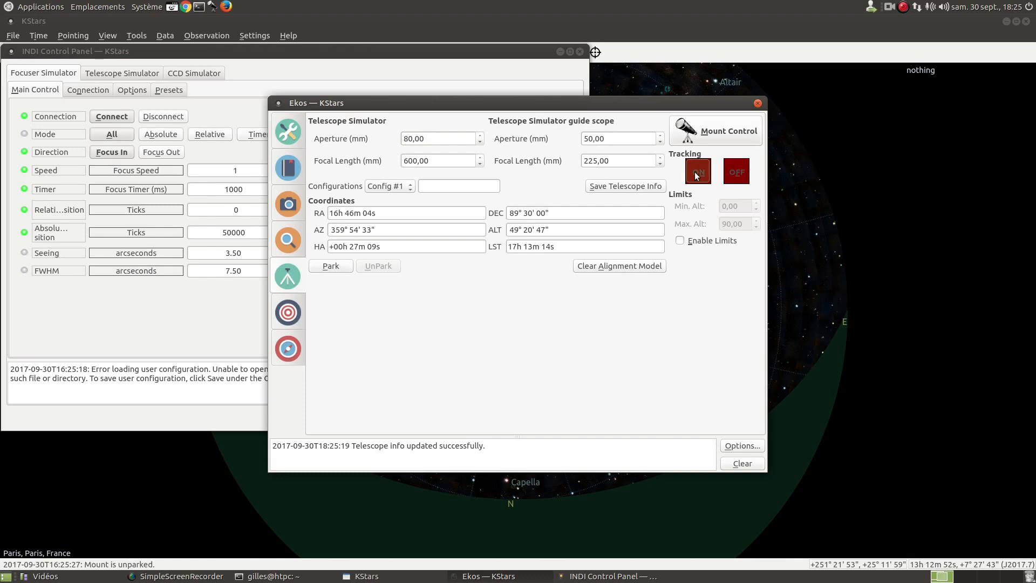
Start the Polar Alignment Assistant in the alignment module and capture the first image.
{"action": "left_click", "coordinate": [289, 314]}
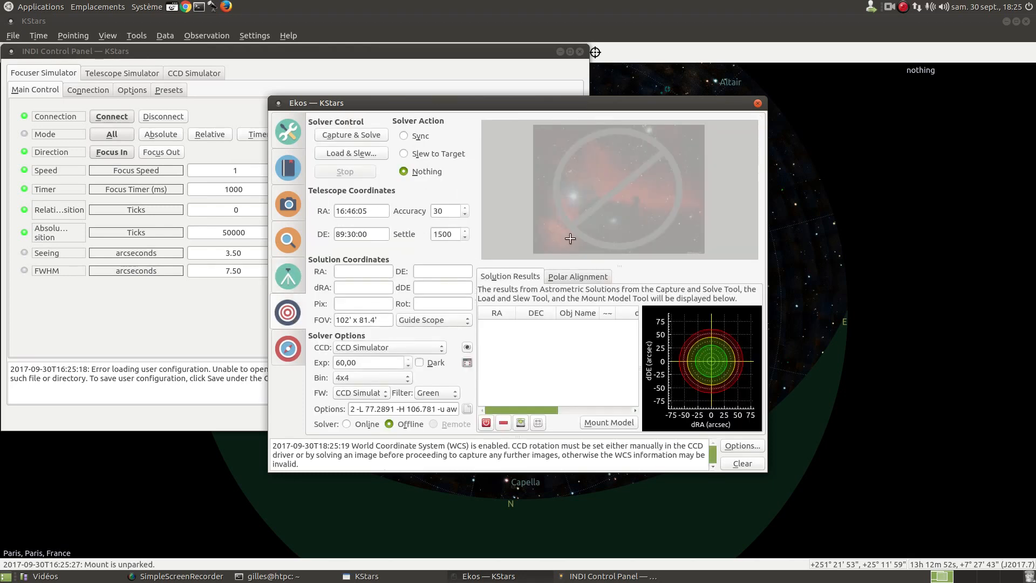
{"action": "left_click", "coordinate": [573, 275]}
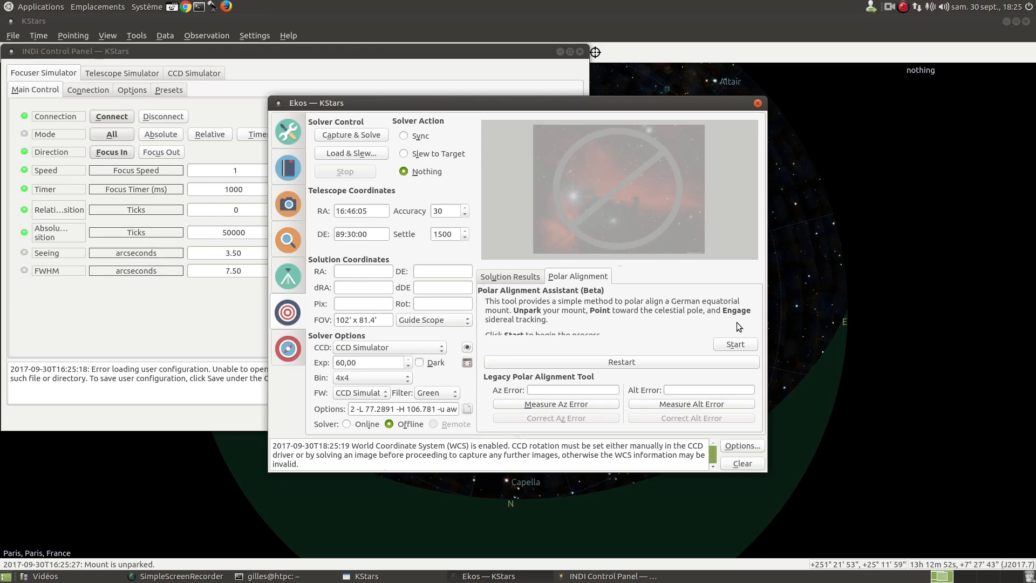
{"action": "left_click", "coordinate": [737, 347]}
{"action": "left_click", "coordinate": [749, 346]}
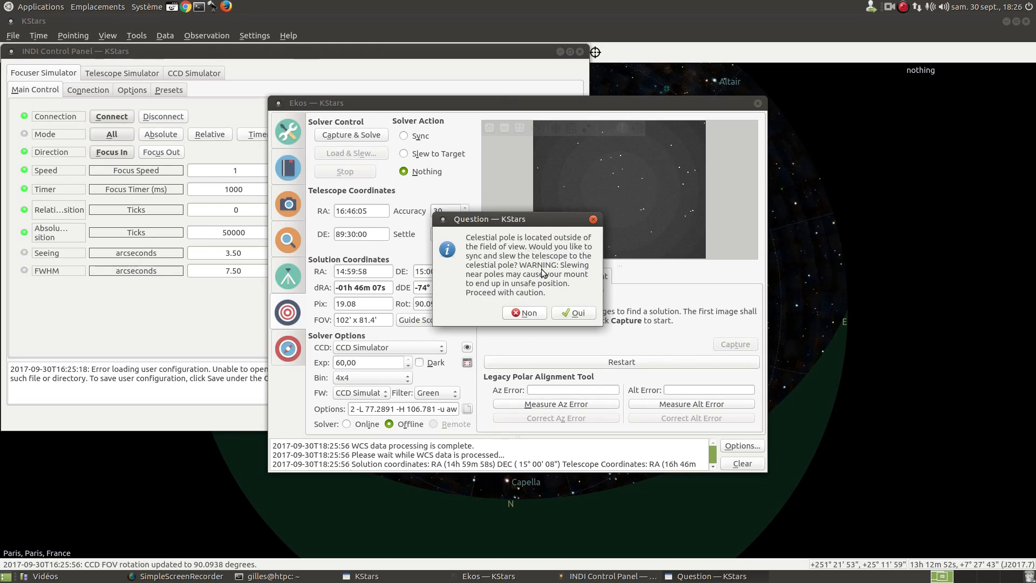
Accept syncing and slewing the telescope to the celestial pole, and follow the slew on the sky map around Polaris.
{"action": "left_click", "coordinate": [577, 316]}
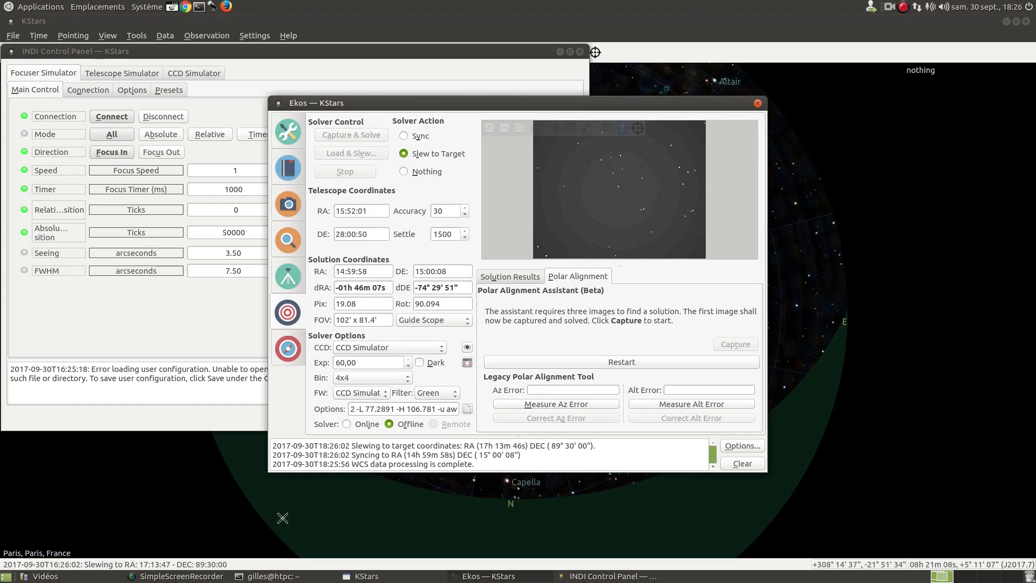
{"action": "left_click", "coordinate": [274, 515]}
{"action": "scroll", "coordinate": [553, 328], "scroll_direction": "up", "scroll_amount": 4}
{"action": "scroll", "coordinate": [553, 329], "scroll_direction": "up", "scroll_amount": 6}
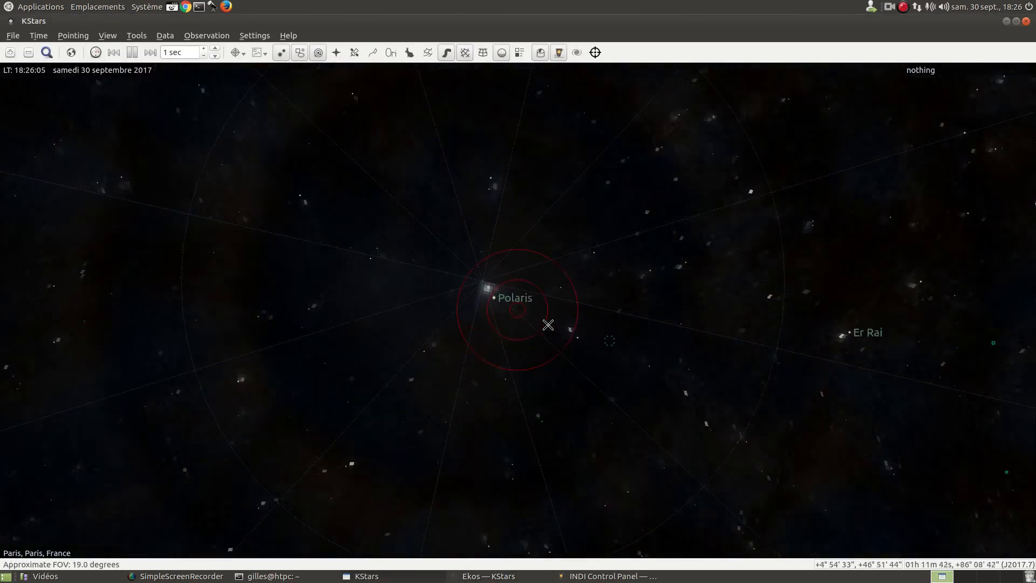
{"action": "scroll", "coordinate": [457, 309], "scroll_direction": "down", "scroll_amount": 2}
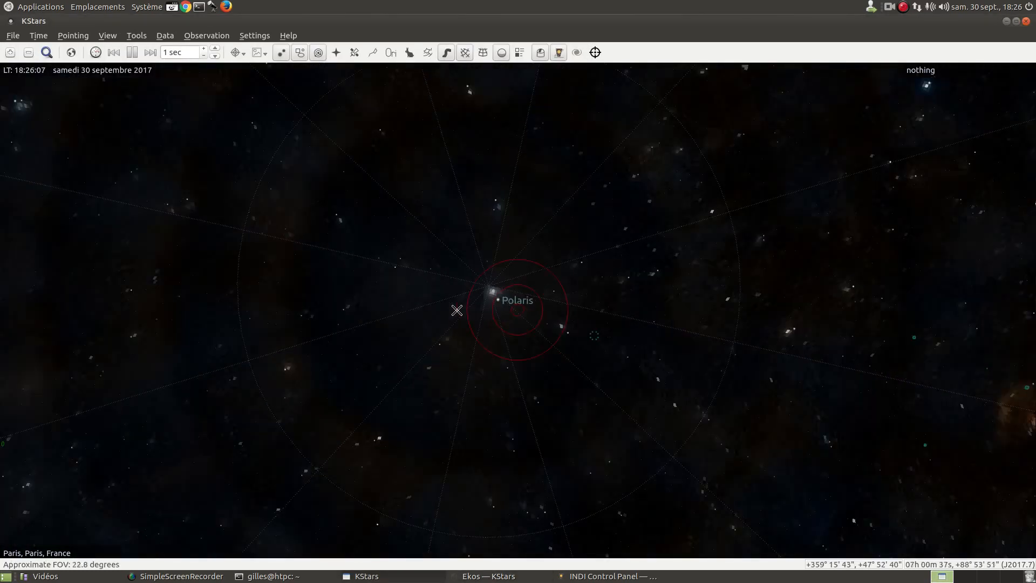
{"action": "left_click", "coordinate": [609, 576]}
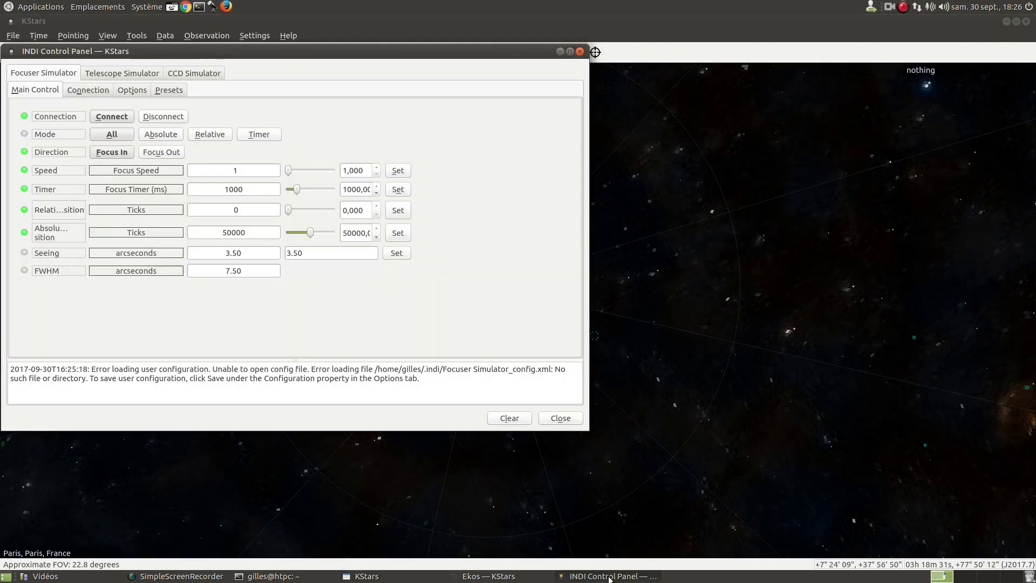
{"action": "left_click", "coordinate": [546, 576]}
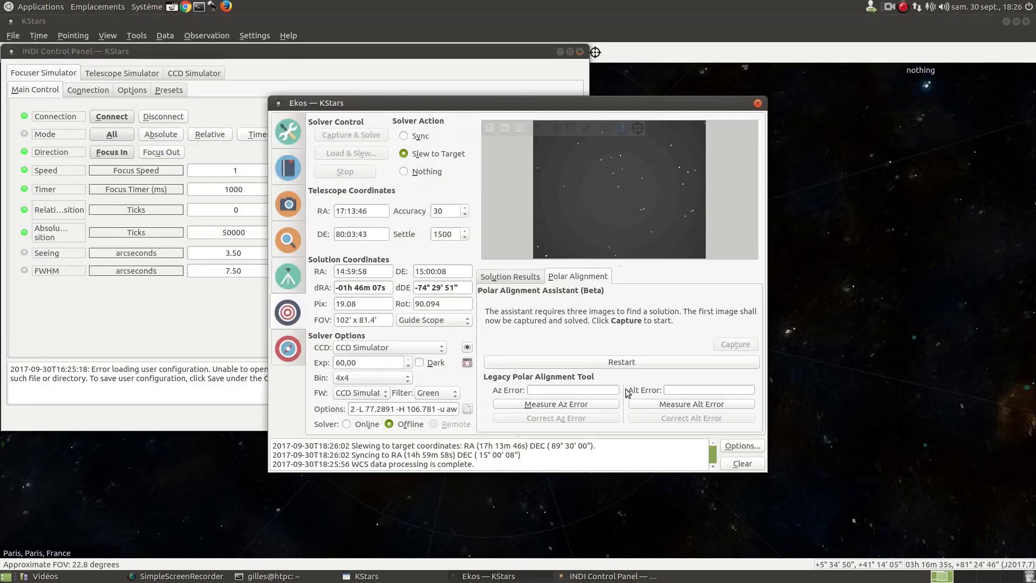
{"action": "left_click", "coordinate": [729, 527]}
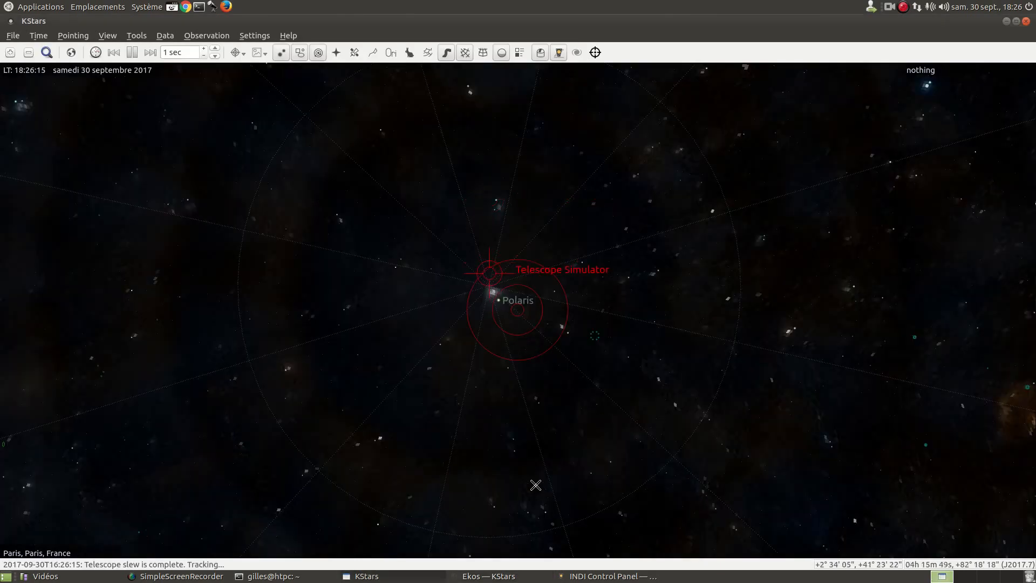
{"action": "left_click", "coordinate": [524, 579]}
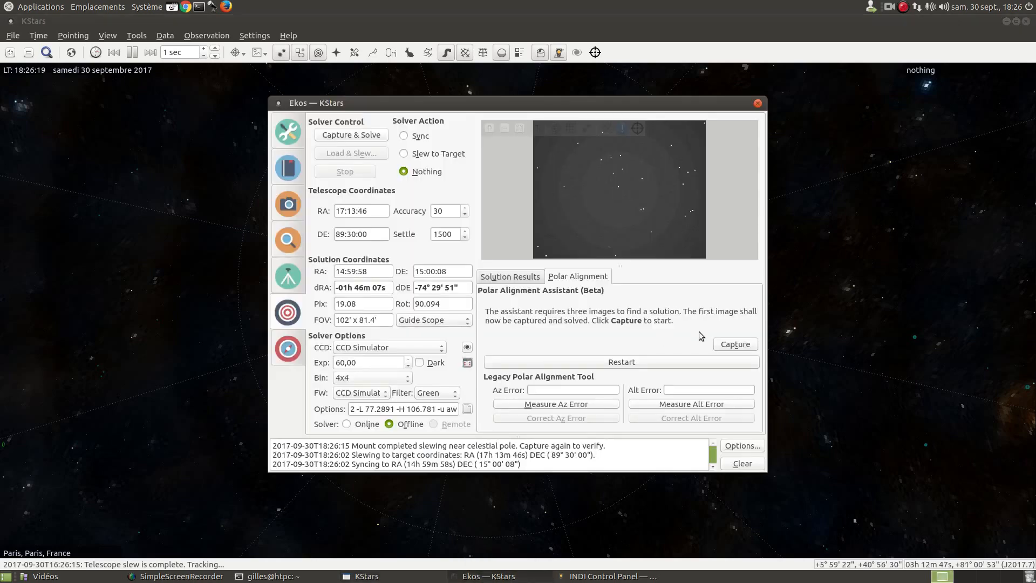
Capture the first alignment image again at the pole and rotate the mount 30° west with Auto Mode off.
{"action": "left_click", "coordinate": [737, 343]}
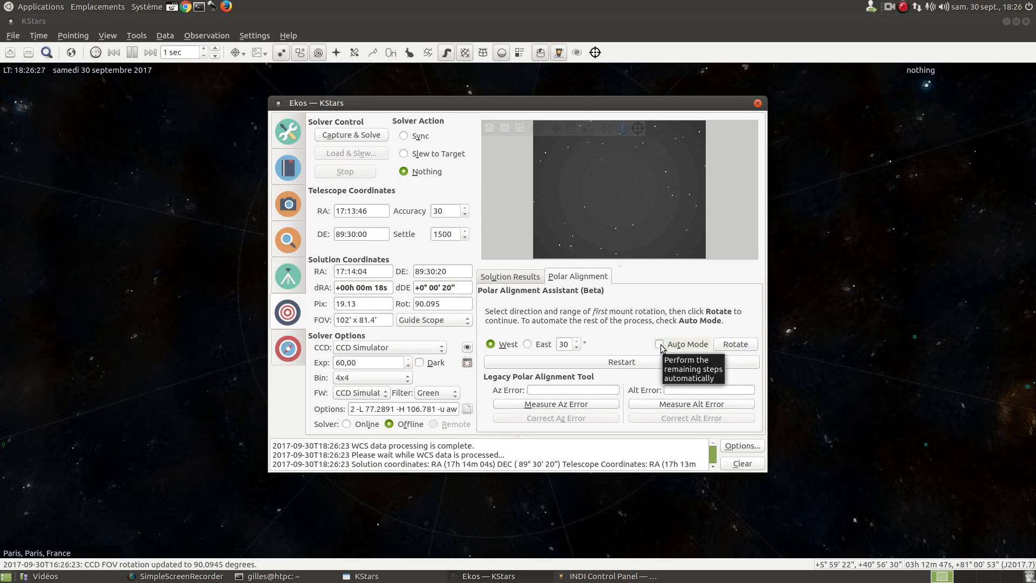
{"action": "left_click", "coordinate": [660, 345]}
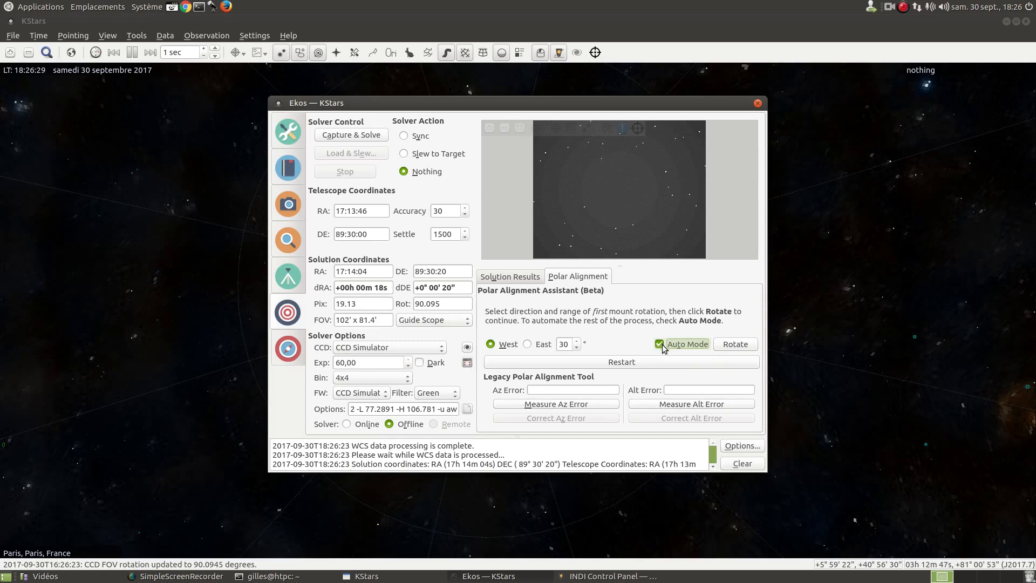
{"action": "left_click", "coordinate": [662, 345]}
{"action": "left_click_drag", "start_coordinate": [656, 102], "coordinate": [921, 72]}
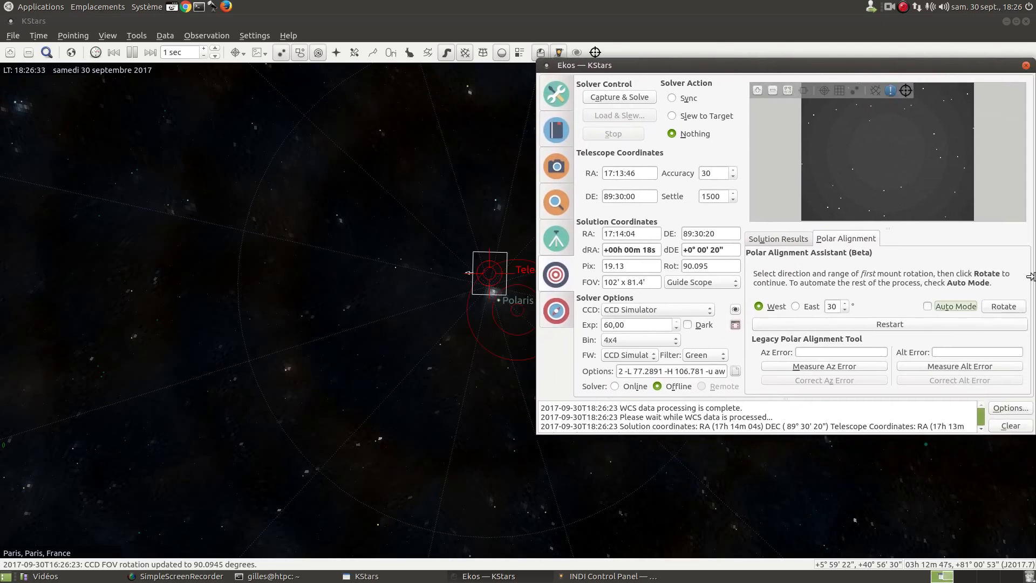
{"action": "left_click", "coordinate": [992, 307]}
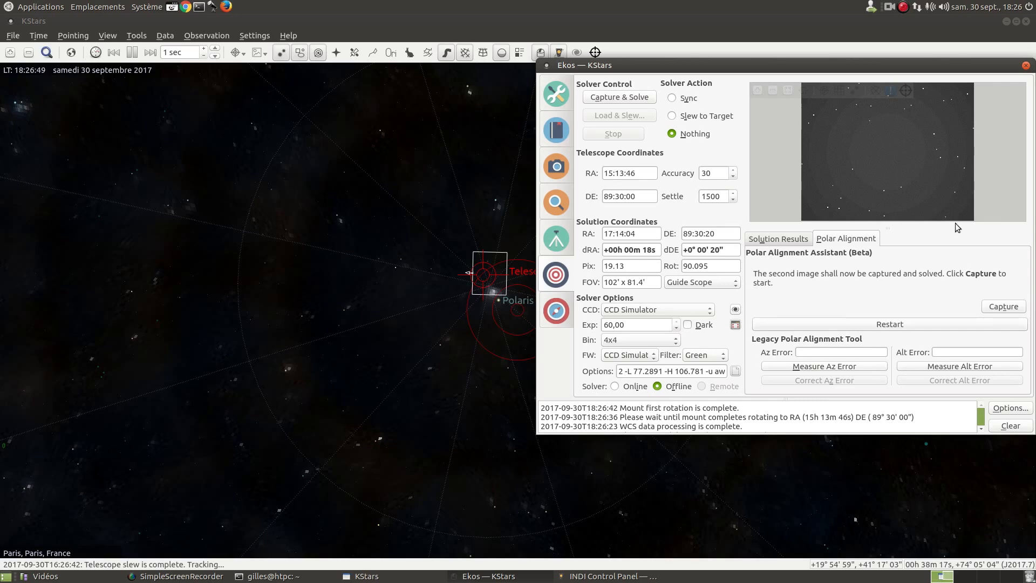
Capture the second and final alignment images, with another 30° west mount rotation between them.
{"action": "left_click", "coordinate": [1003, 308]}
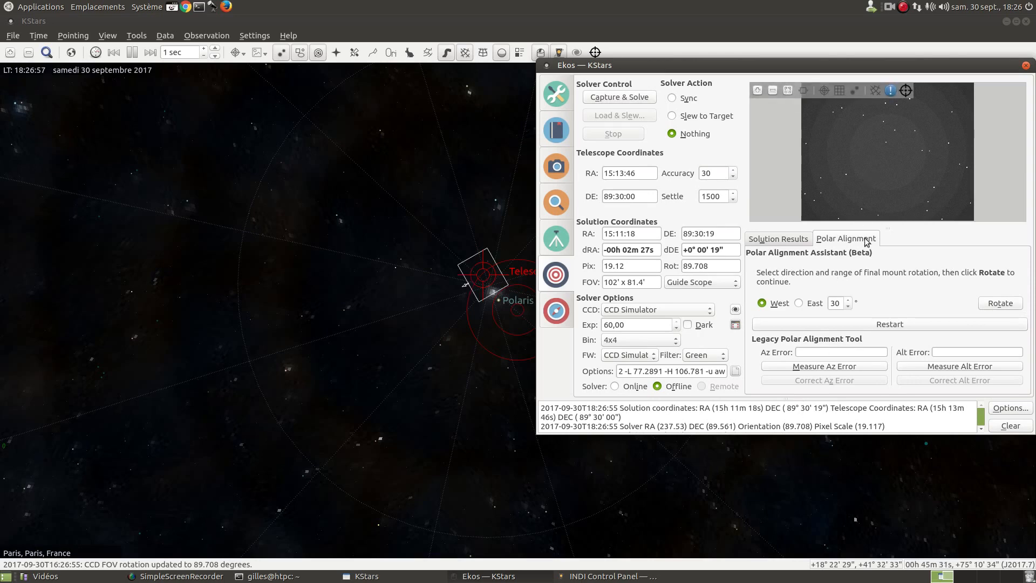
{"action": "left_click", "coordinate": [1004, 305]}
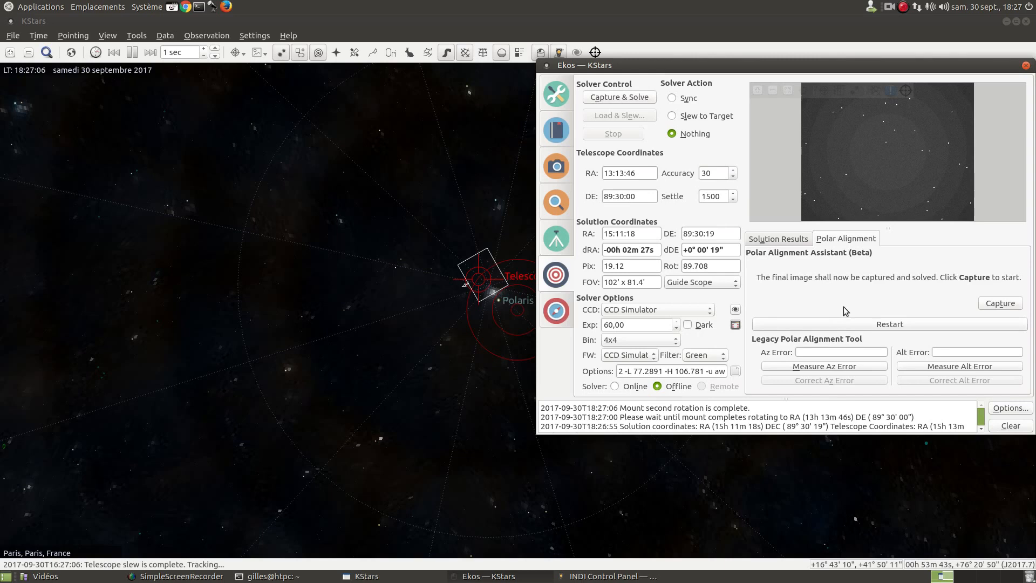
{"action": "left_click", "coordinate": [1005, 303]}
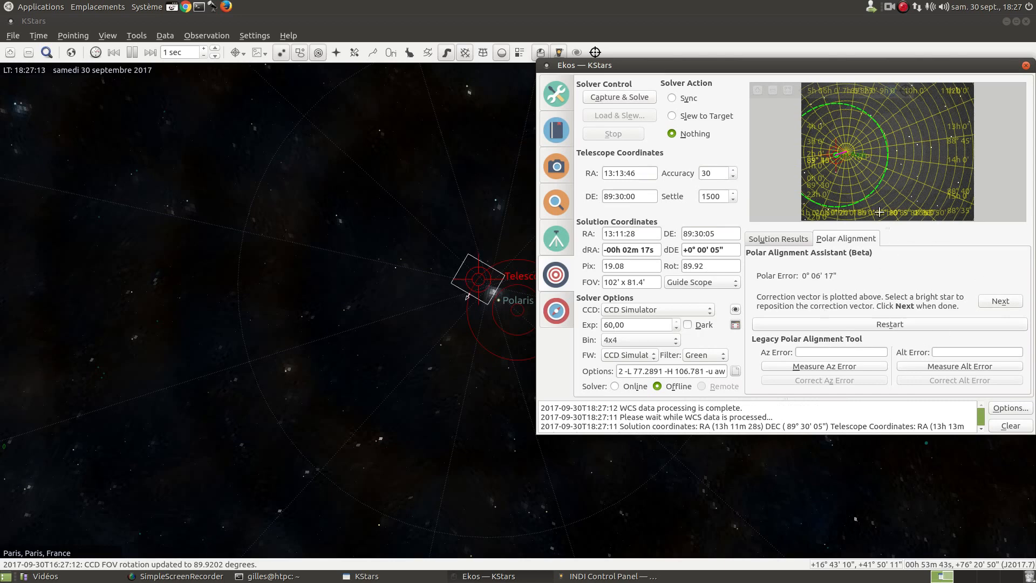
Reposition the polar correction vector onto a bright star in the captured image and proceed to the mount adjustment stage.
{"action": "mouse_move", "coordinate": [861, 188]}
{"action": "left_click_drag", "start_coordinate": [898, 66], "coordinate": [747, 155]}
{"action": "scroll", "coordinate": [691, 257], "scroll_direction": "up", "scroll_amount": 3}
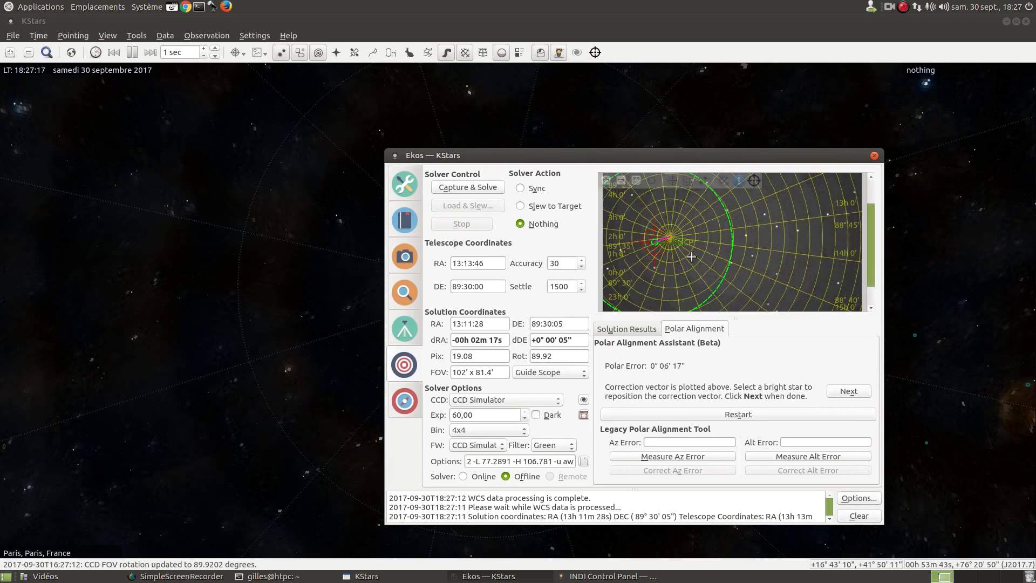
{"action": "scroll", "coordinate": [714, 260], "scroll_direction": "down", "scroll_amount": 2}
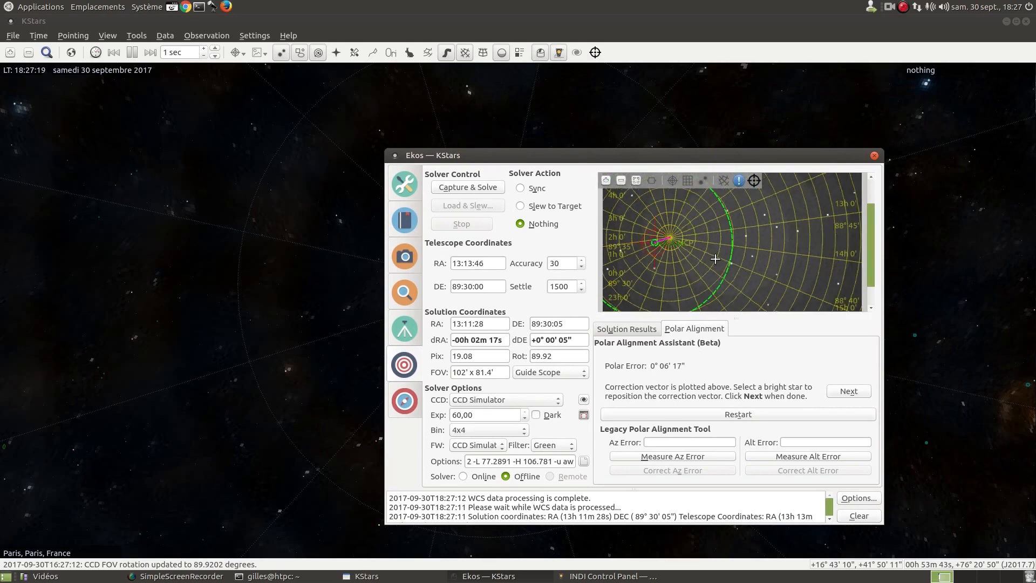
{"action": "scroll", "coordinate": [715, 259], "scroll_direction": "down", "scroll_amount": 1}
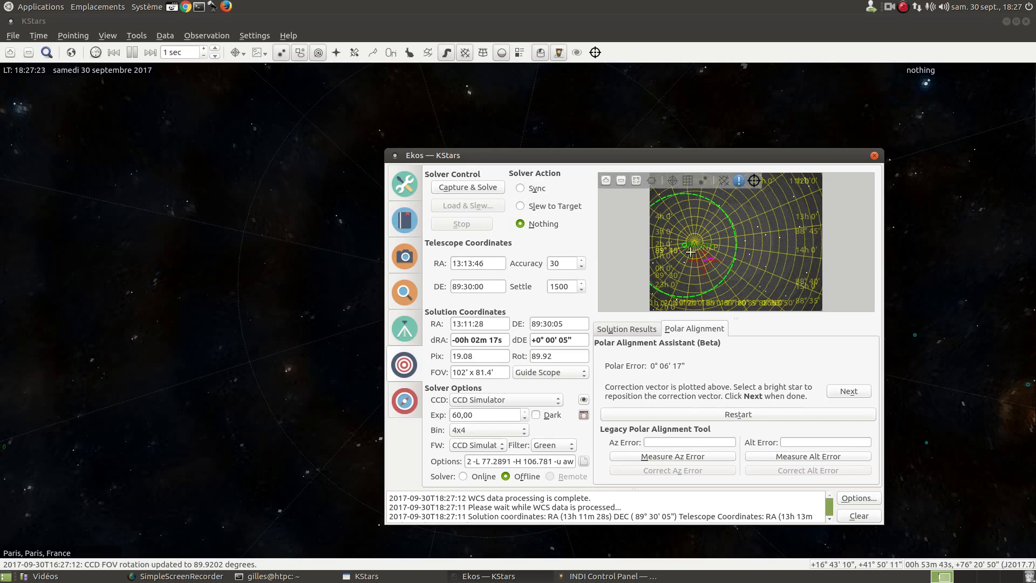
{"action": "scroll", "coordinate": [682, 268], "scroll_direction": "up", "scroll_amount": 1}
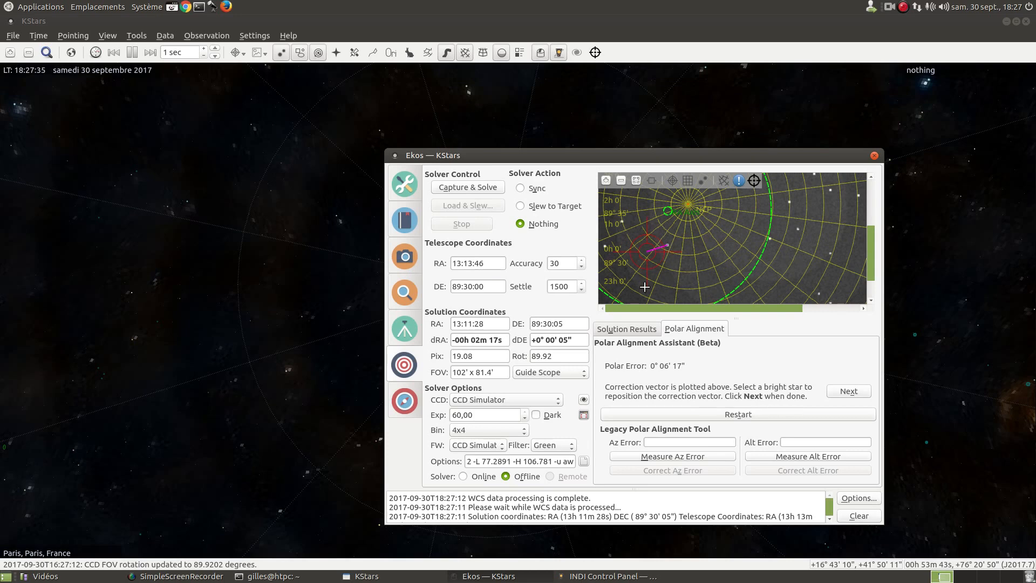
{"action": "left_click", "coordinate": [858, 391]}
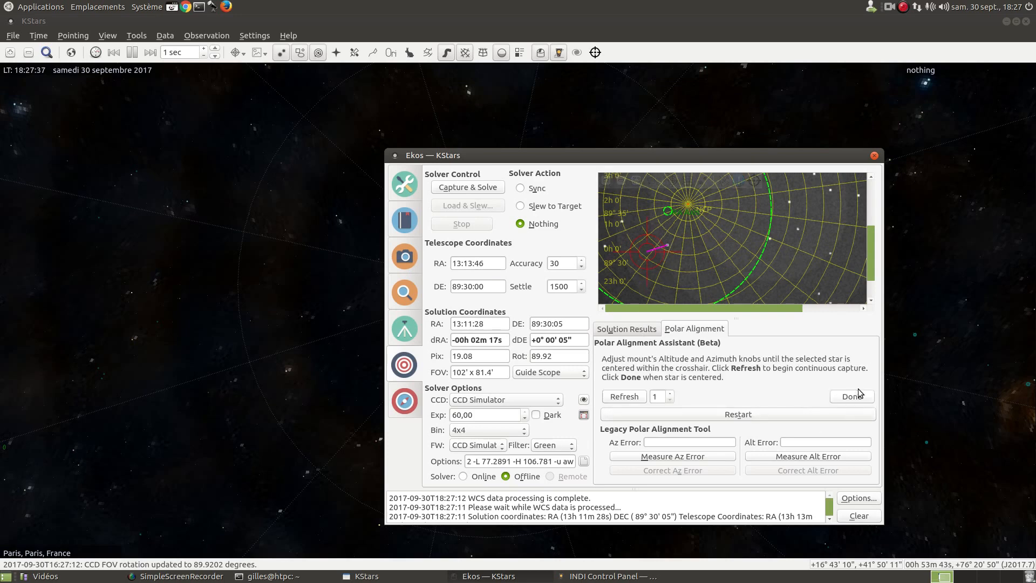
Start continuous image capture with a refresh value of 1, keeping the correction vector and crosshair in view.
{"action": "left_click", "coordinate": [625, 396]}
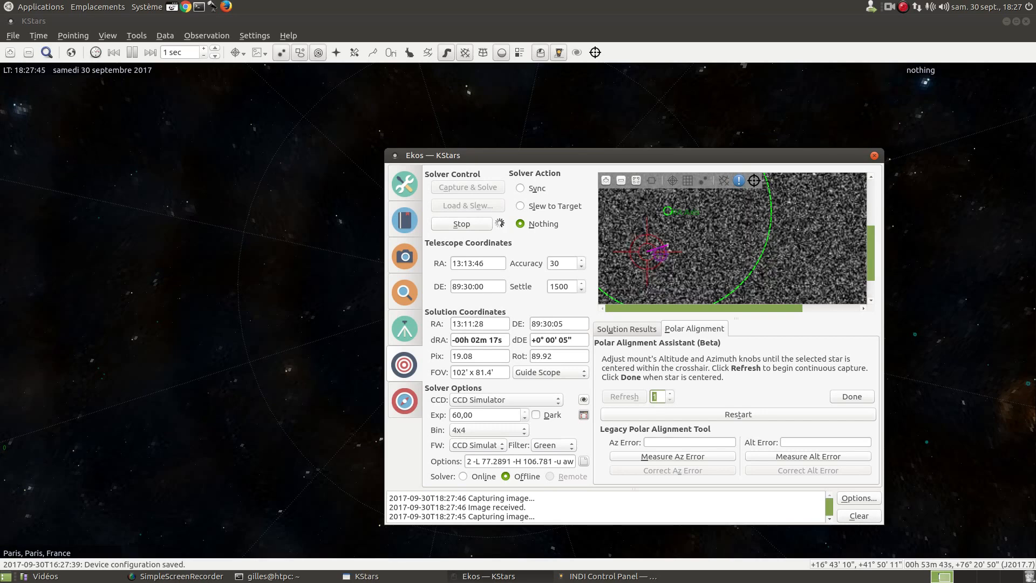
{"action": "left_click_drag", "start_coordinate": [872, 263], "coordinate": [872, 266]}
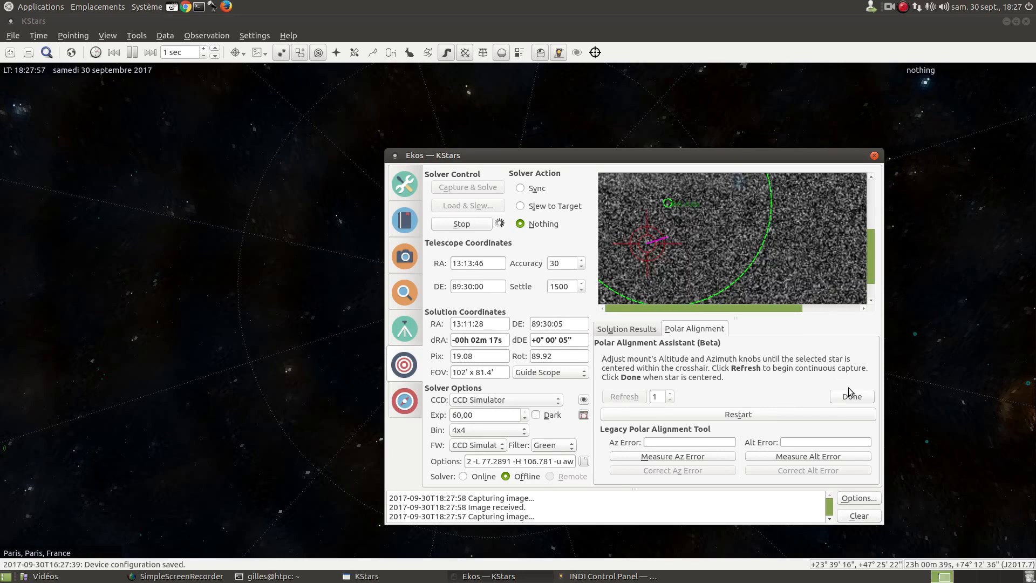
{"action": "mouse_move", "coordinate": [800, 311]}
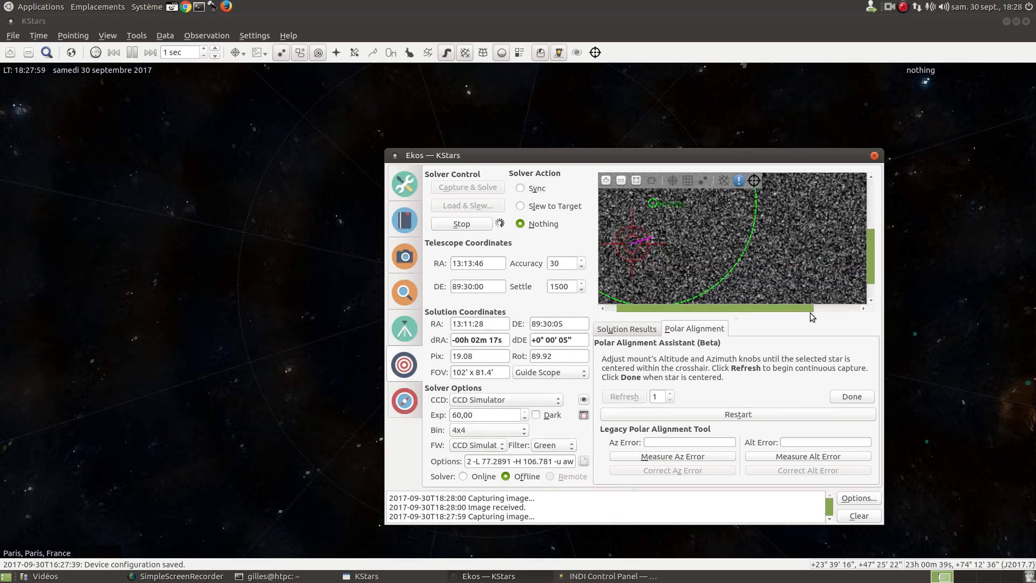